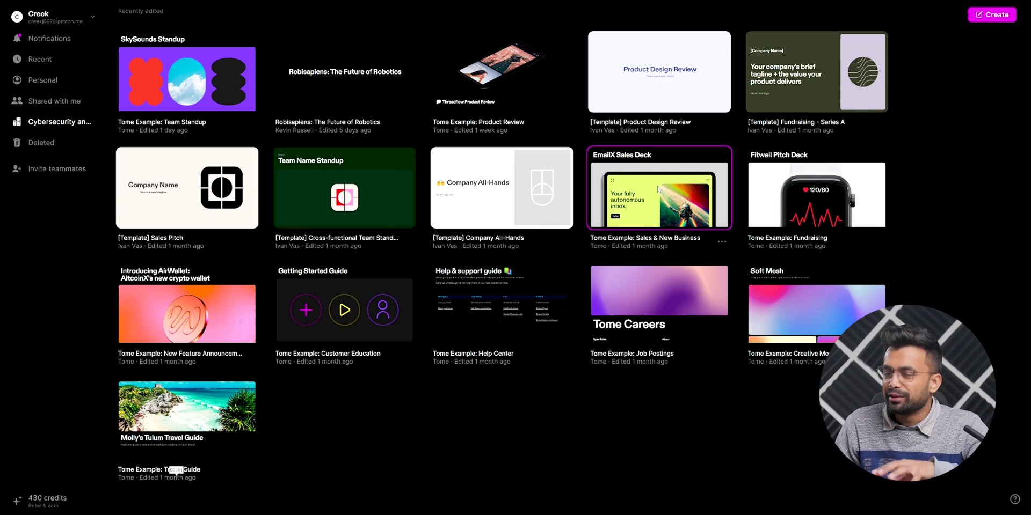
- Open the EmailX Sales Deck example and play it as a presentation to preview it
{"action": "left_click", "coordinate": [634, 195]}
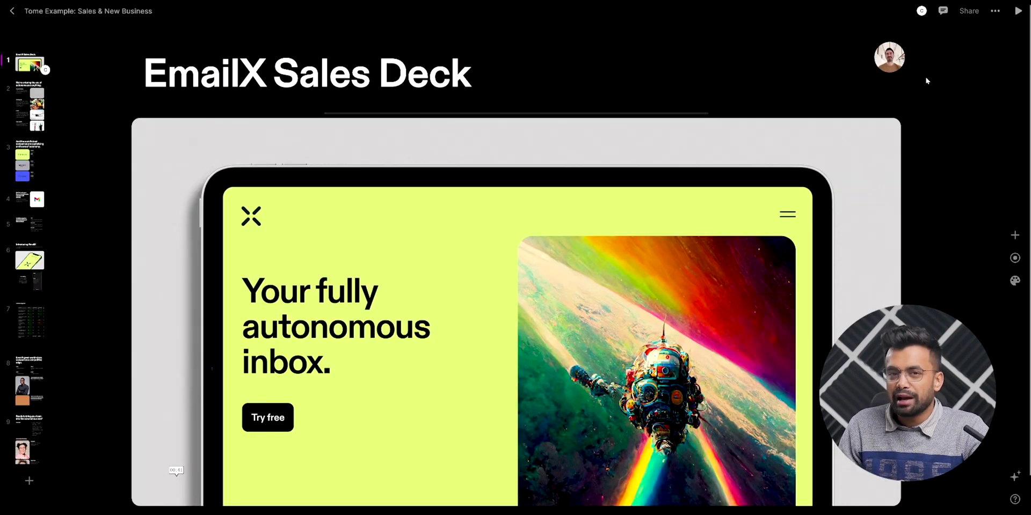
{"action": "left_click", "coordinate": [1017, 11]}
{"action": "scroll", "coordinate": [966, 113], "scroll_direction": "down", "scroll_amount": 10}
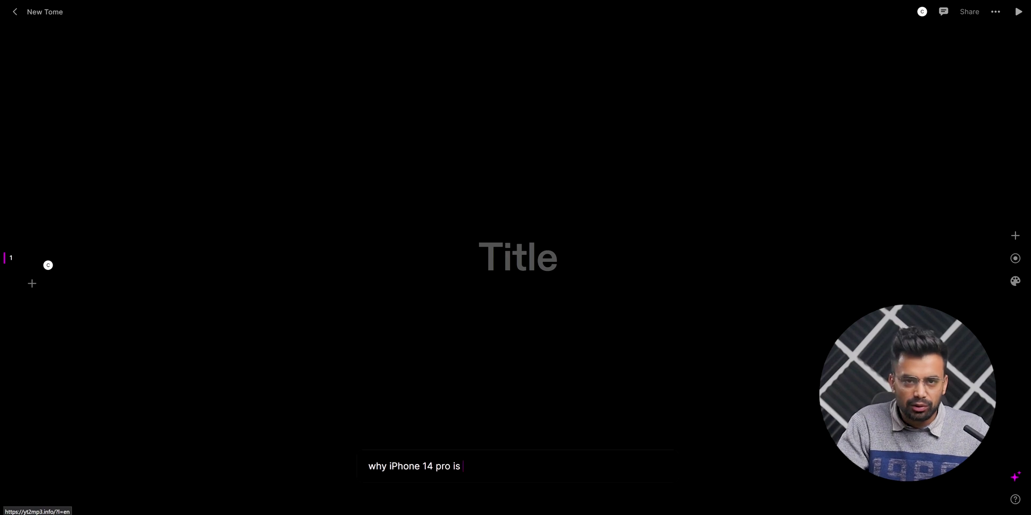
- Complete the iPhone 14 Pro prompt and submit it so Tome generates the eight-page deck
{"action": "type", "text": "one"}
{"action": "key", "text": "Return"}
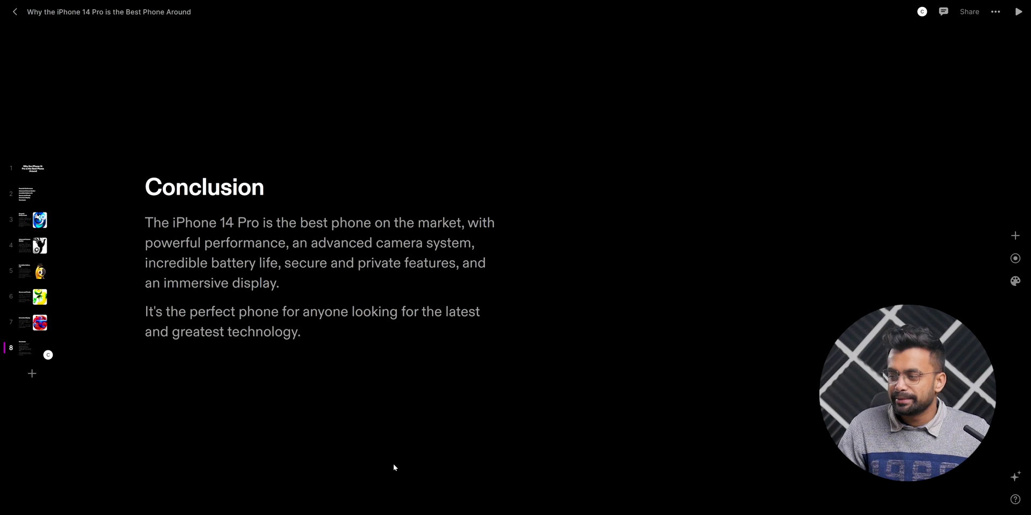
- Present the generated deck through Powerful Performance, then step back to the Secure and Private page
{"action": "left_click", "coordinate": [1018, 11]}
{"action": "left_click", "coordinate": [1016, 500]}
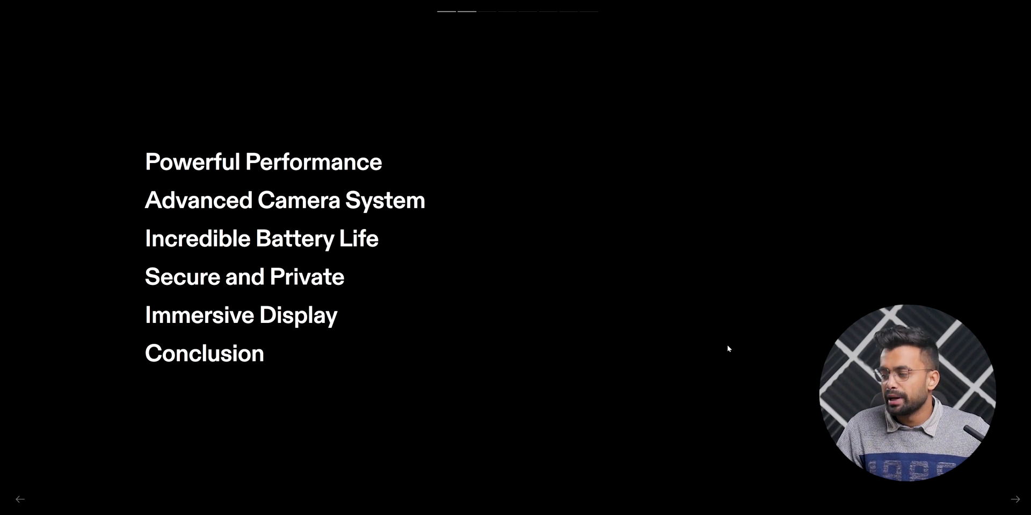
{"action": "left_click", "coordinate": [1019, 506]}
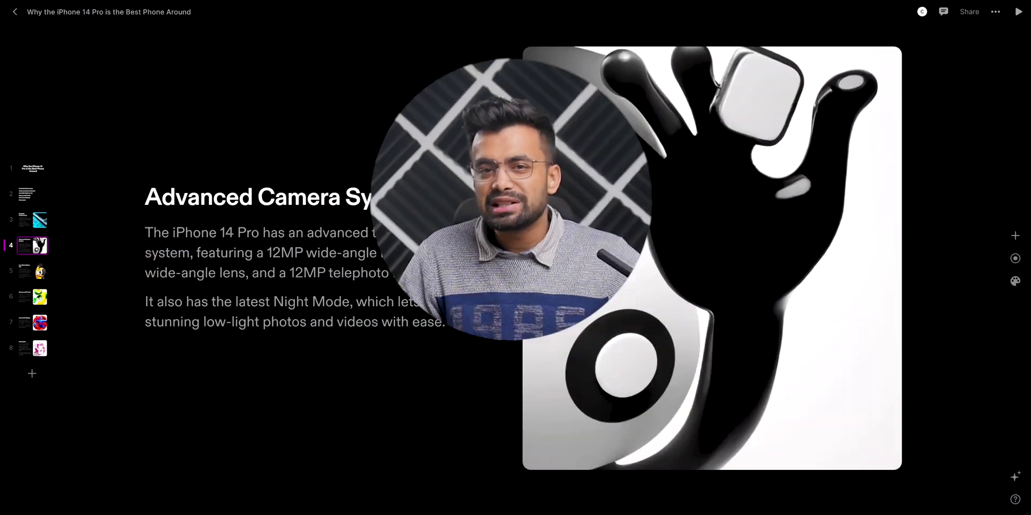
{"action": "key", "text": "Down"}
{"action": "key", "text": "Down"}
{"action": "key", "text": "Down"}
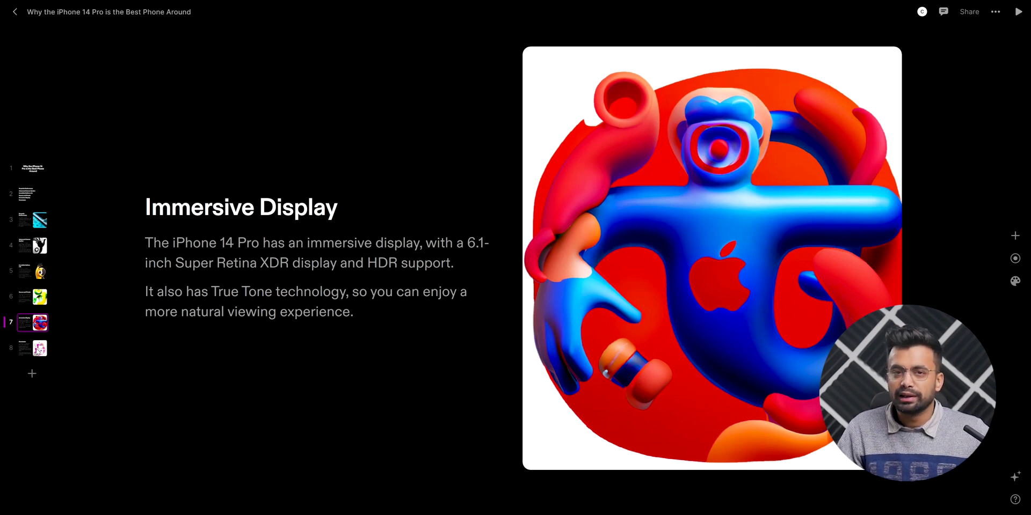
{"action": "key", "text": "Up"}
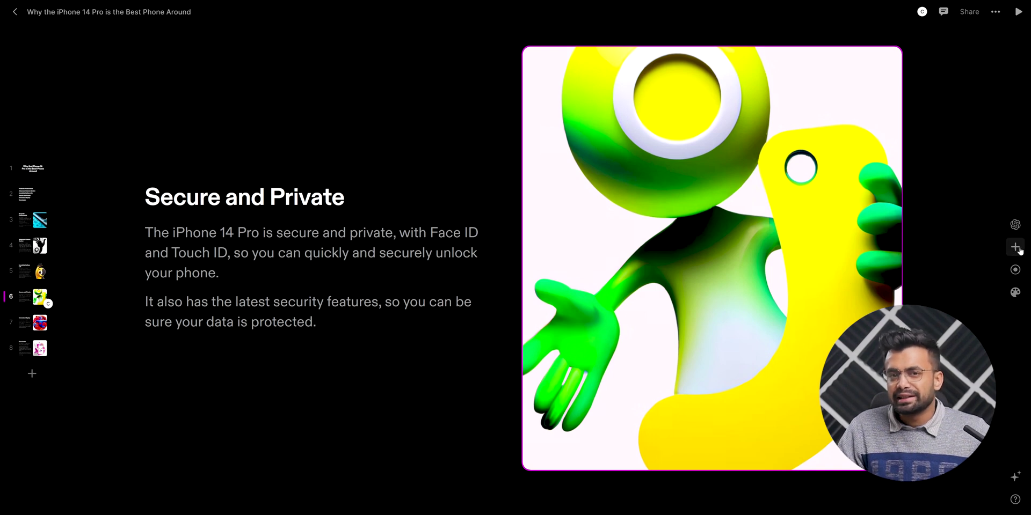
- Generate DALL·E images from 'thousands of lock in space, abstract' and place the first lock image
{"action": "left_click", "coordinate": [1016, 225]}
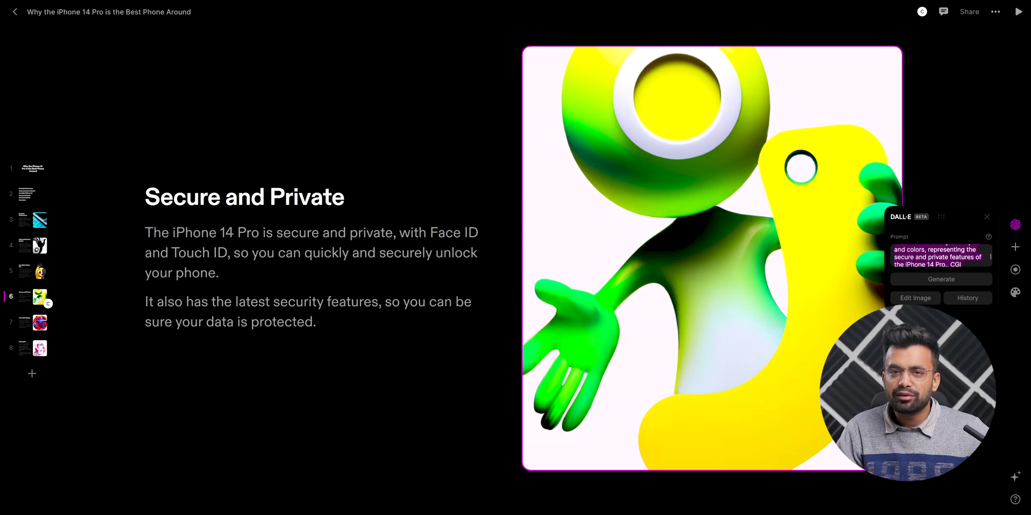
{"action": "type", "text": "thousad"}
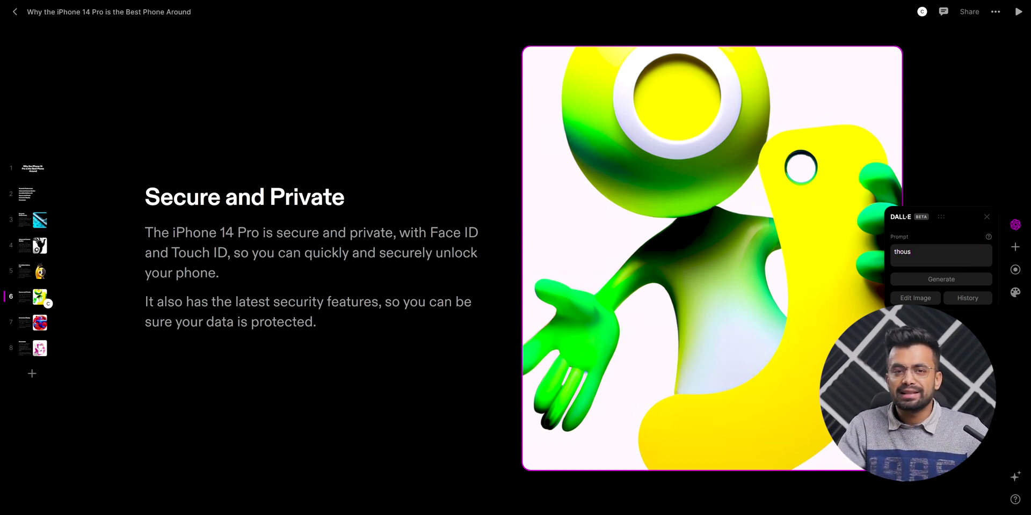
{"action": "key", "text": "BackSpace"}
{"action": "type", "text": "nds of lock in space"}
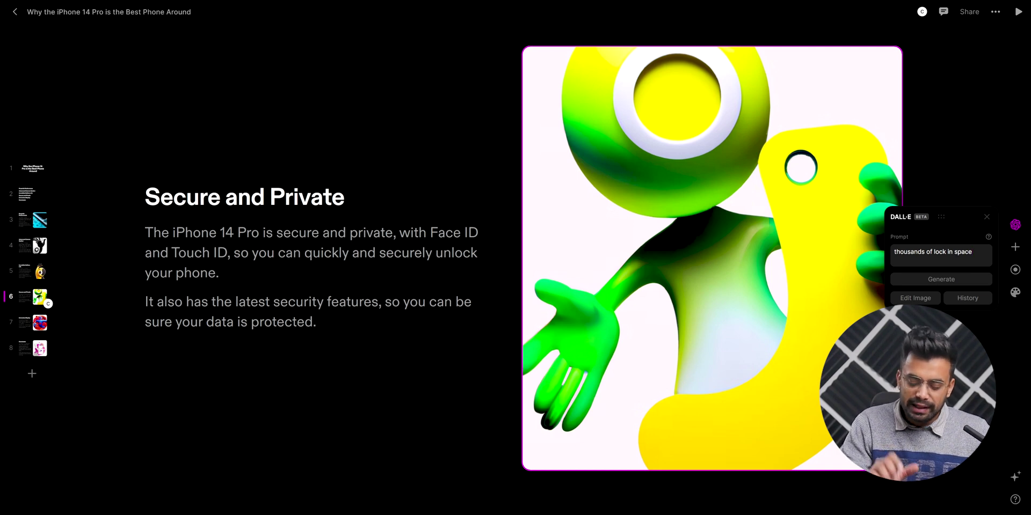
{"action": "left_click", "coordinate": [946, 280]}
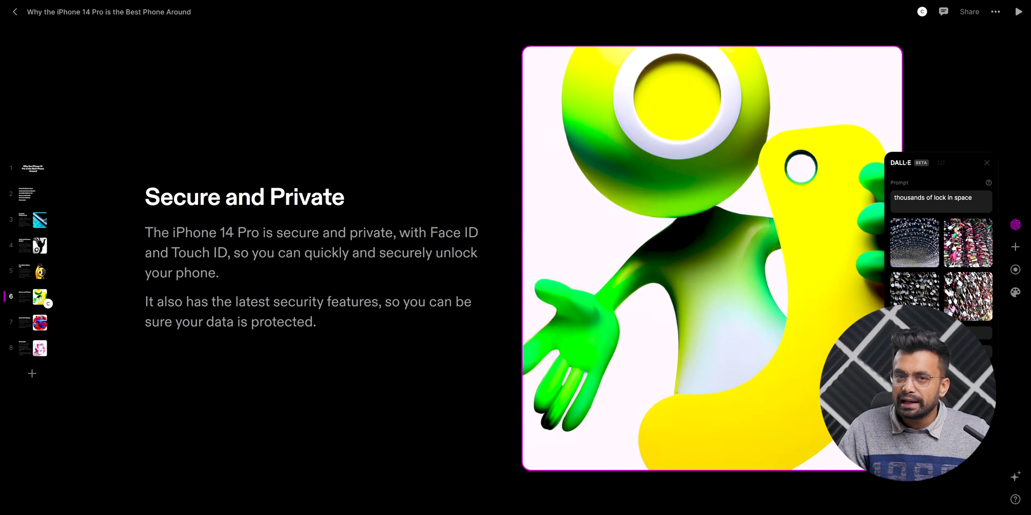
{"action": "left_click", "coordinate": [986, 333]}
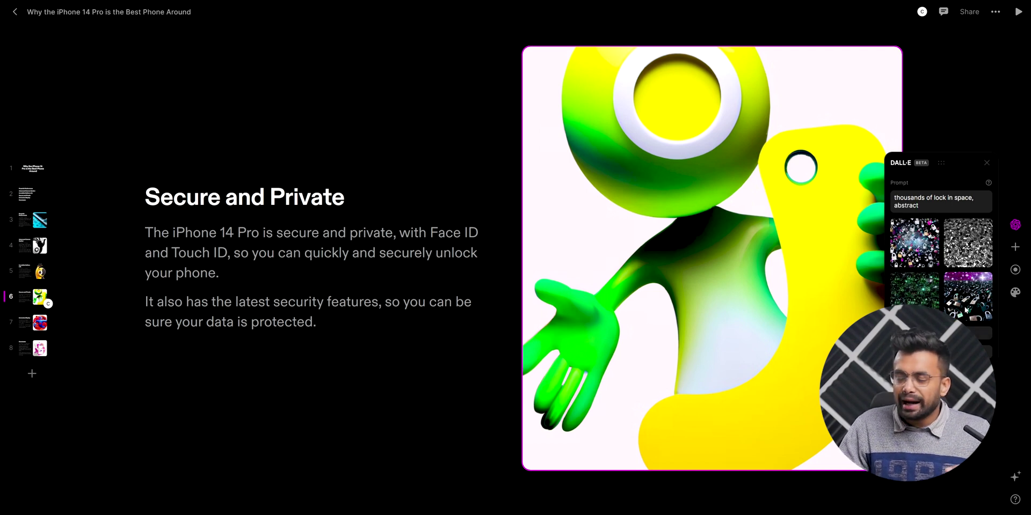
{"action": "left_click", "coordinate": [964, 310]}
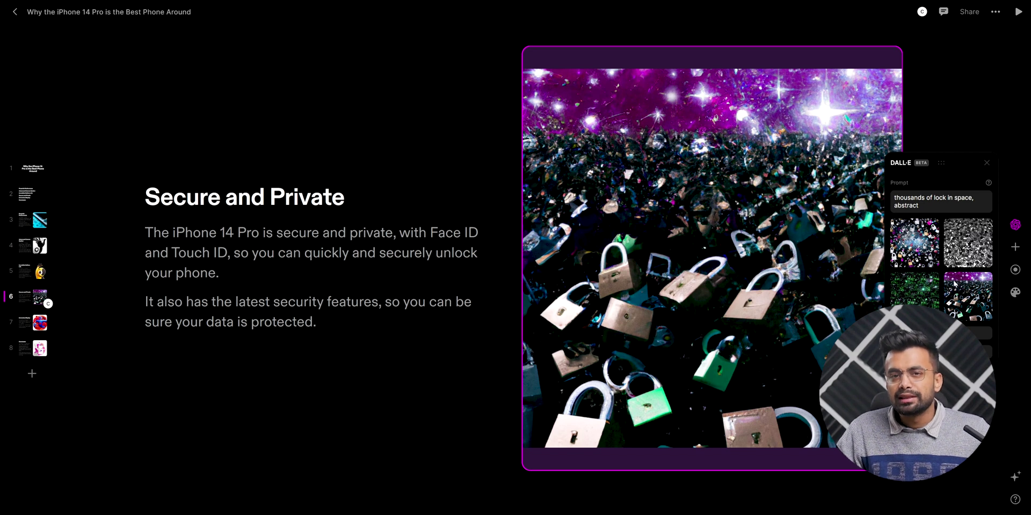
{"action": "left_click", "coordinate": [915, 242]}
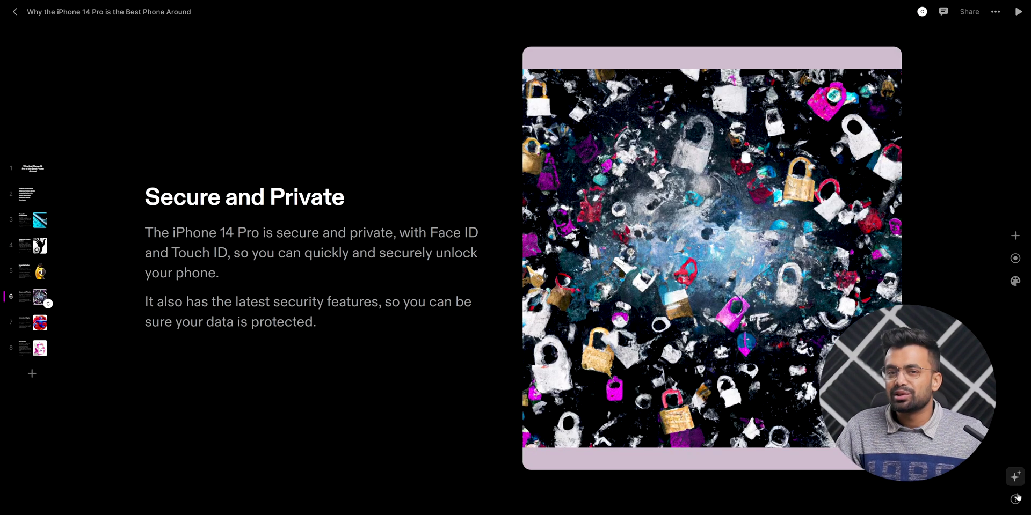
- Generate a new page about 'network' after page 6, then go back to Secure and Private
{"action": "left_click", "coordinate": [1016, 479]}
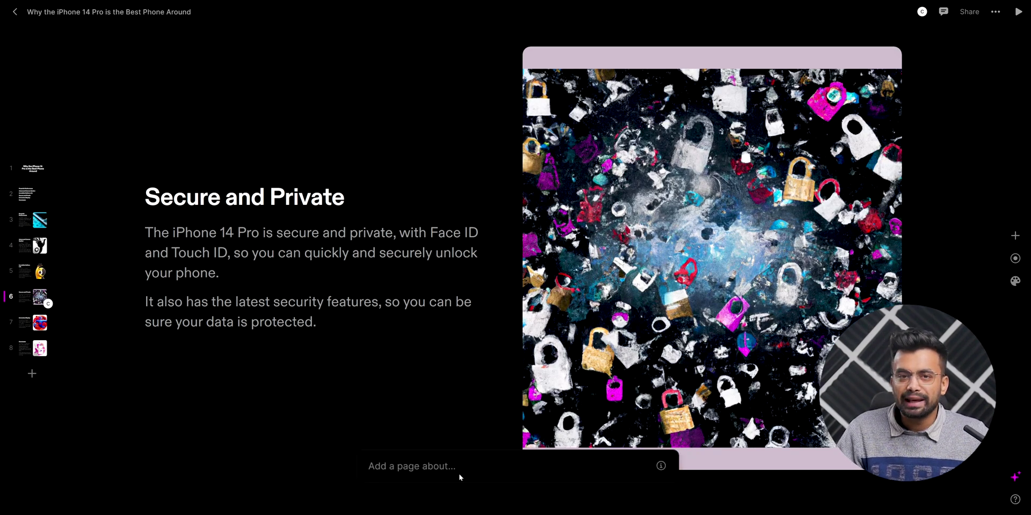
{"action": "type", "text": "netowrk"}
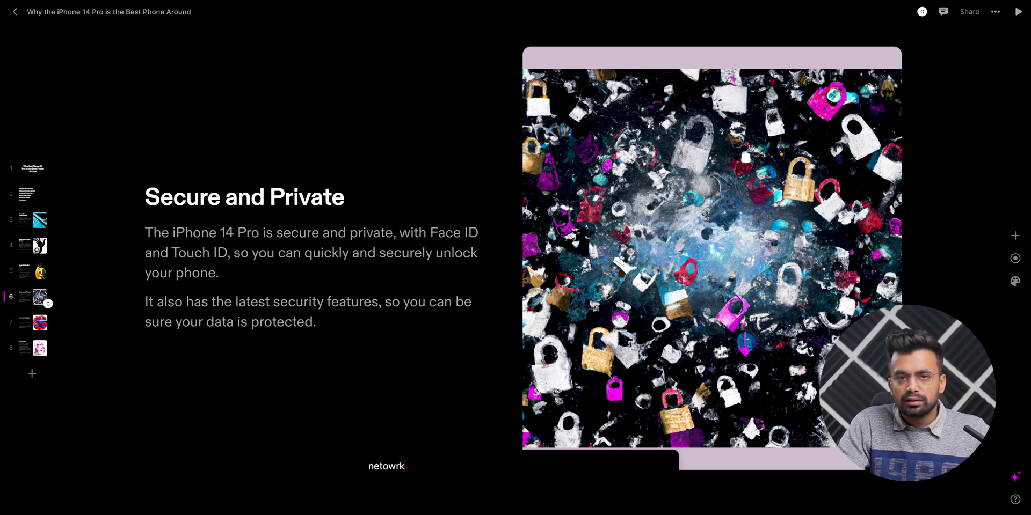
{"action": "key", "text": "Return"}
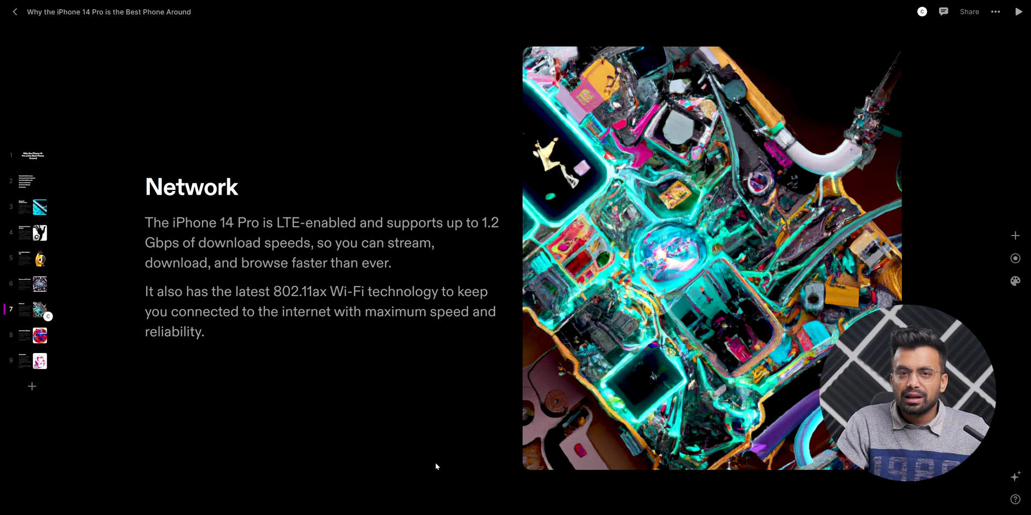
{"action": "left_click", "coordinate": [30, 290]}
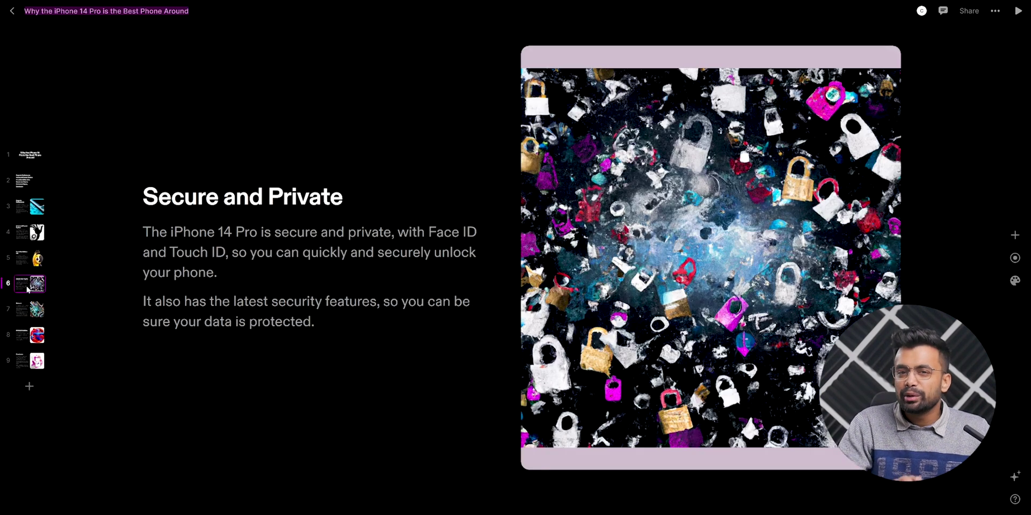
- Restyle the first Secure and Private paragraph as an italic Subheading
{"action": "left_click", "coordinate": [1015, 258]}
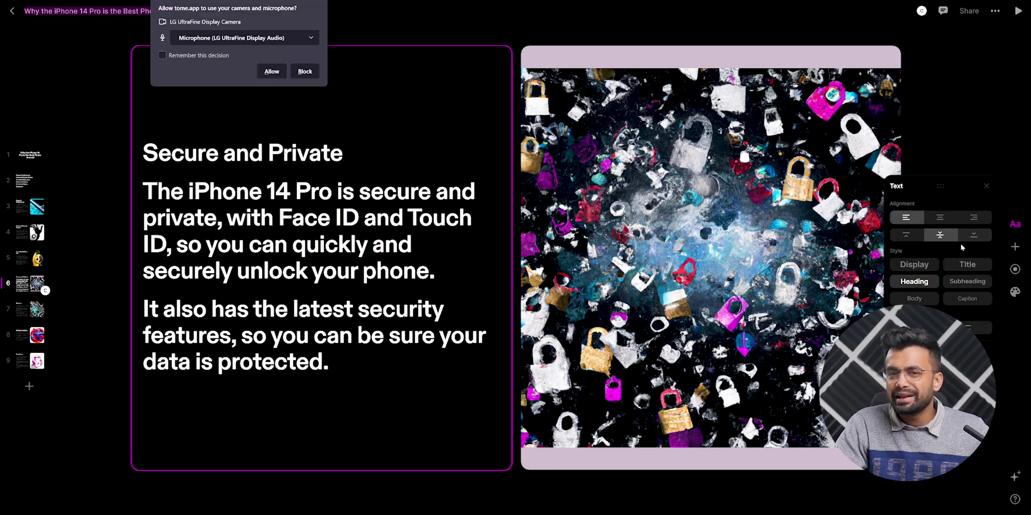
{"action": "triple_click", "coordinate": [156, 192]}
{"action": "left_click", "coordinate": [138, 164]}
{"action": "left_click", "coordinate": [144, 231]}
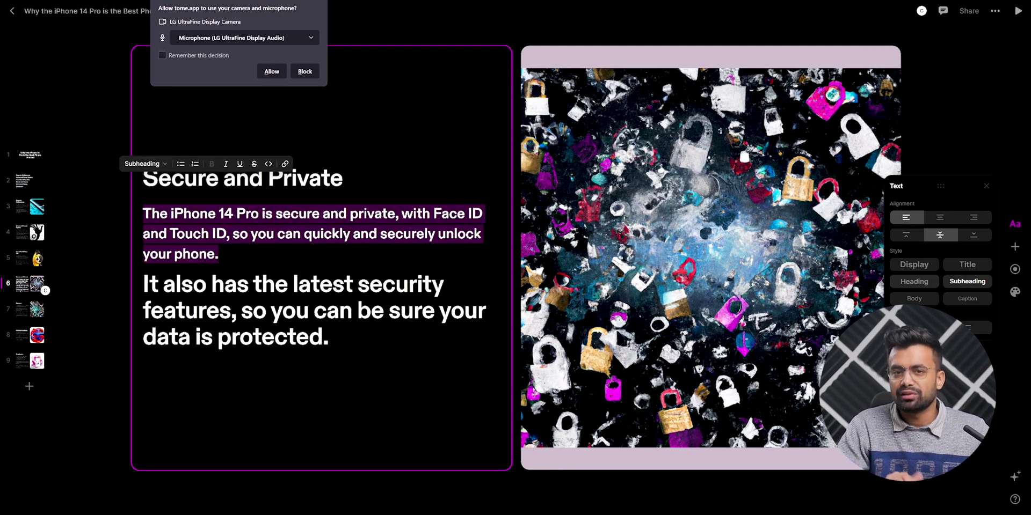
{"action": "left_click", "coordinate": [226, 163]}
{"action": "key", "text": "Escape"}
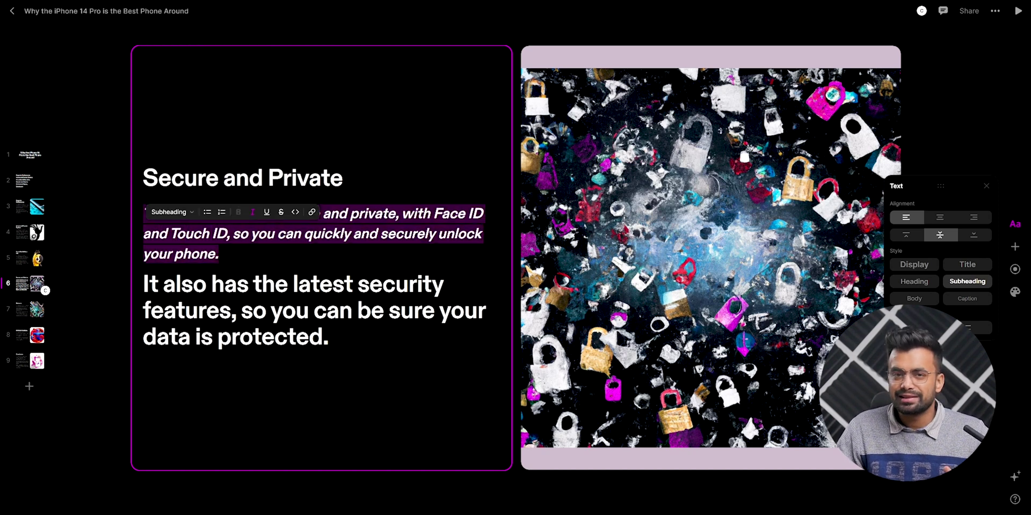
- Make the second paragraph a Heading and return to the workspace home
{"action": "left_click", "coordinate": [137, 195]}
{"action": "left_click", "coordinate": [140, 276]}
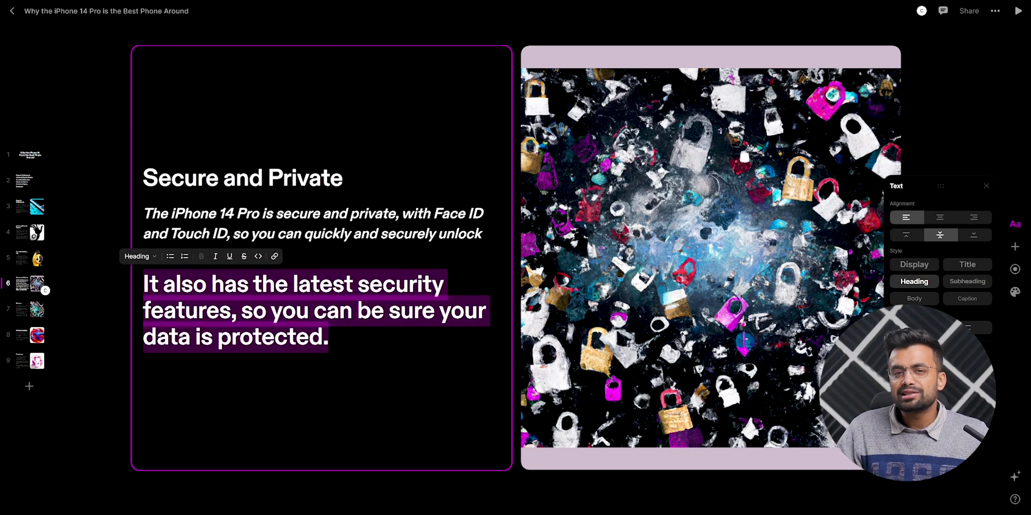
{"action": "key", "text": "Escape"}
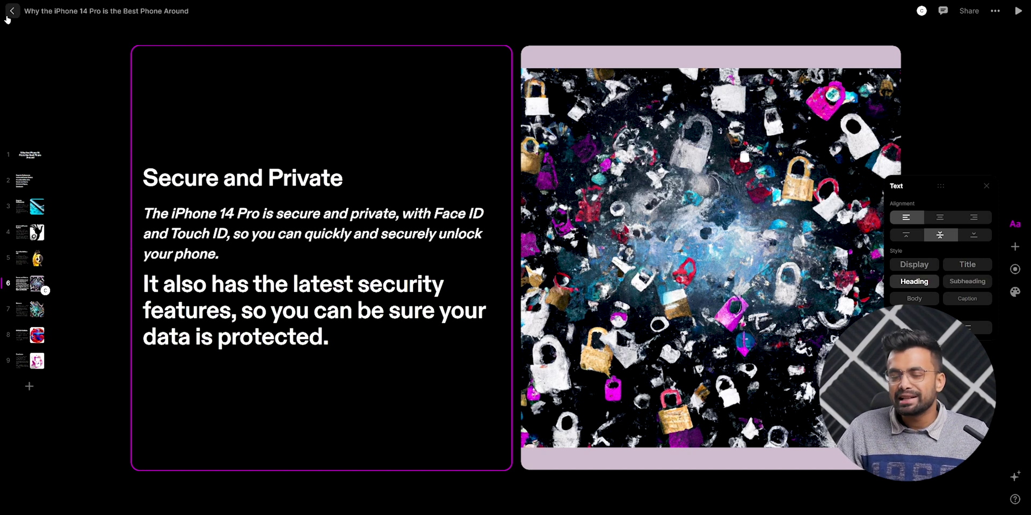
{"action": "left_click", "coordinate": [11, 12]}
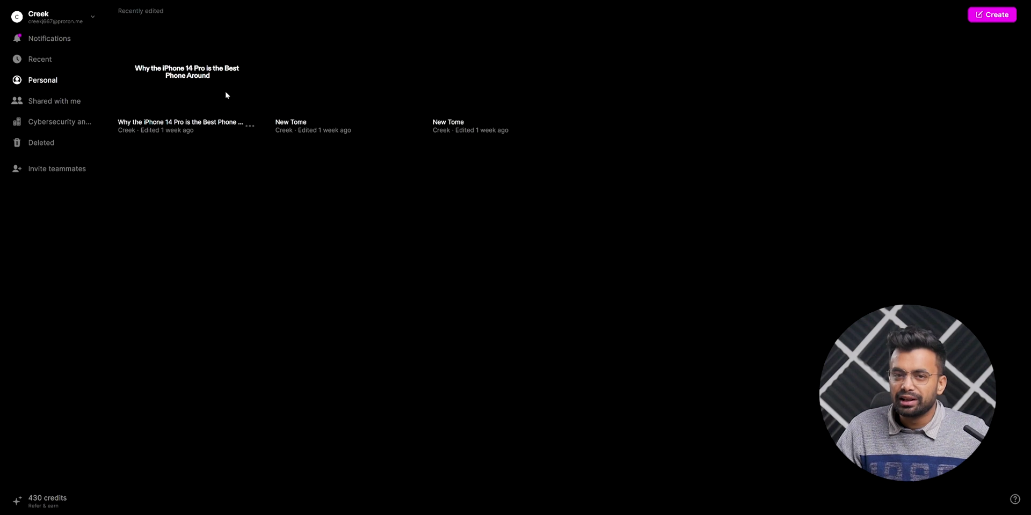
- Find 'Why the iPhone 14 Pro is the Best Phone Around' under Personal tomes and open it
{"action": "left_click", "coordinate": [58, 121]}
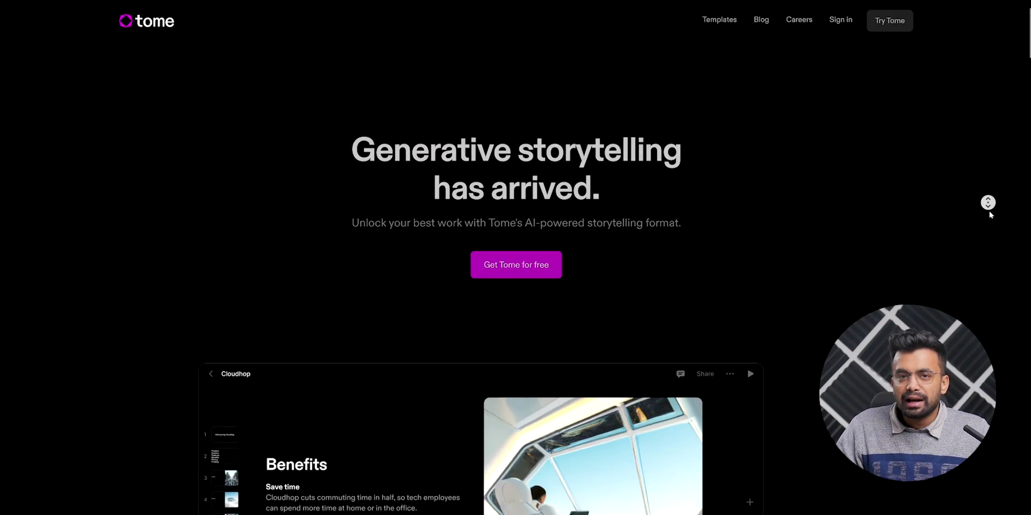
{"action": "scroll", "coordinate": [991, 215], "scroll_direction": "down", "scroll_amount": 5}
{"action": "scroll", "coordinate": [991, 215], "scroll_direction": "down", "scroll_amount": 5}
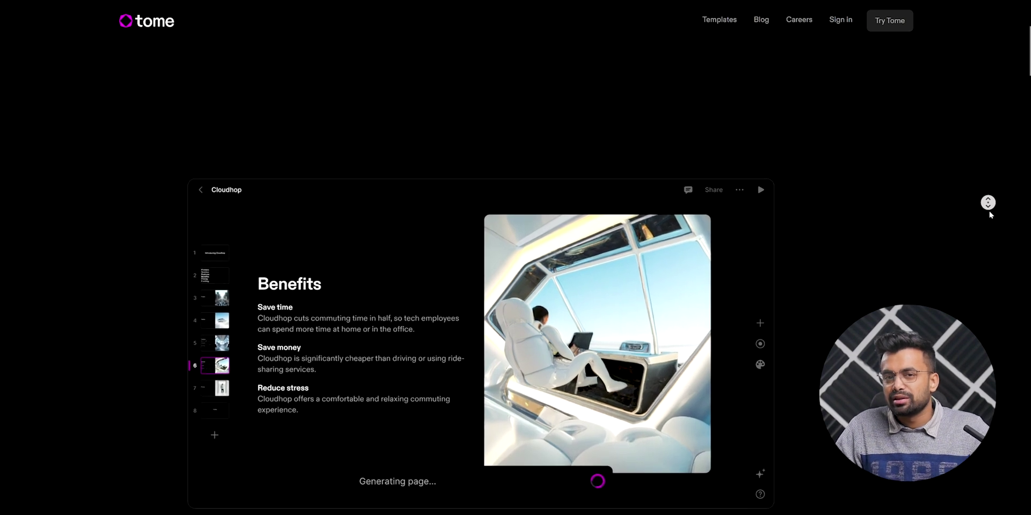
{"action": "scroll", "coordinate": [990, 215], "scroll_direction": "down", "scroll_amount": 2}
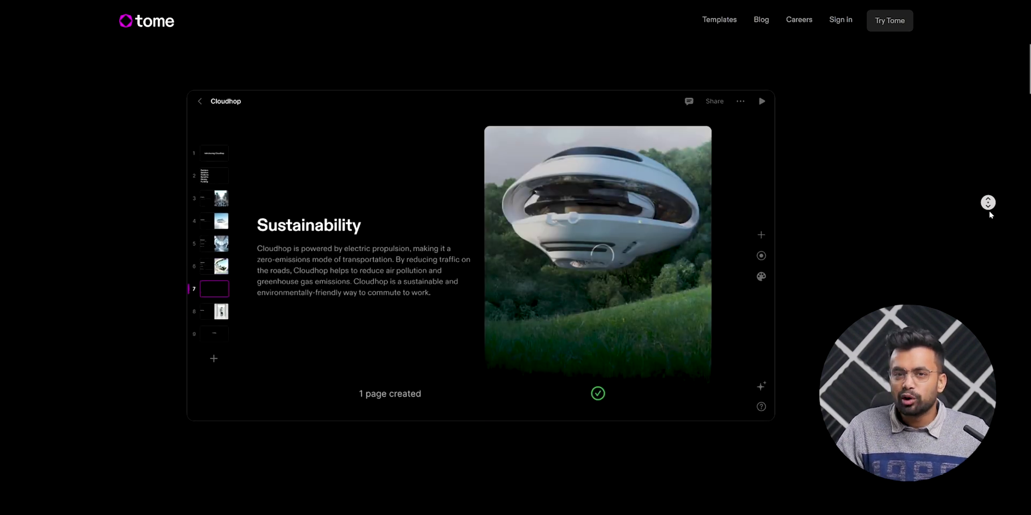
{"action": "scroll", "coordinate": [991, 215], "scroll_direction": "down", "scroll_amount": 1}
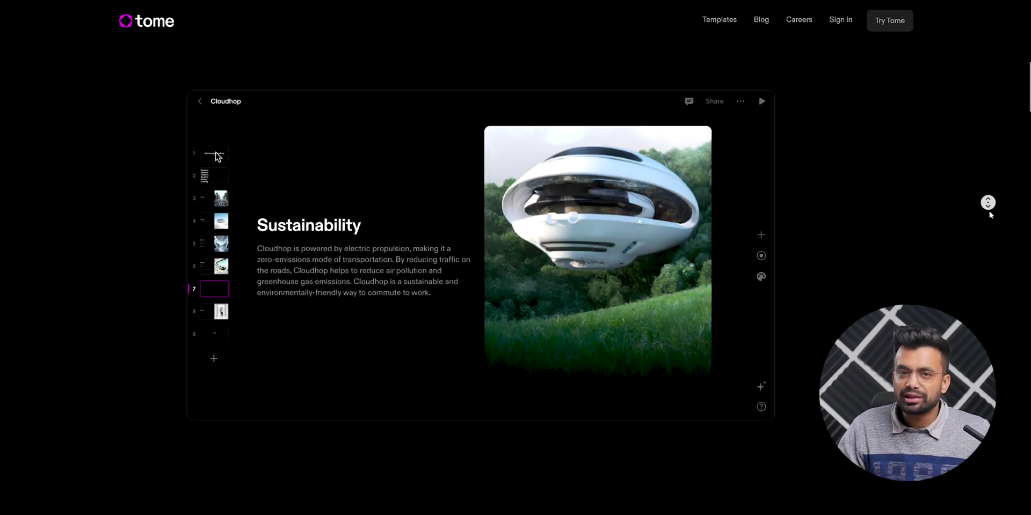
{"action": "scroll", "coordinate": [991, 215], "scroll_direction": "down", "scroll_amount": 1}
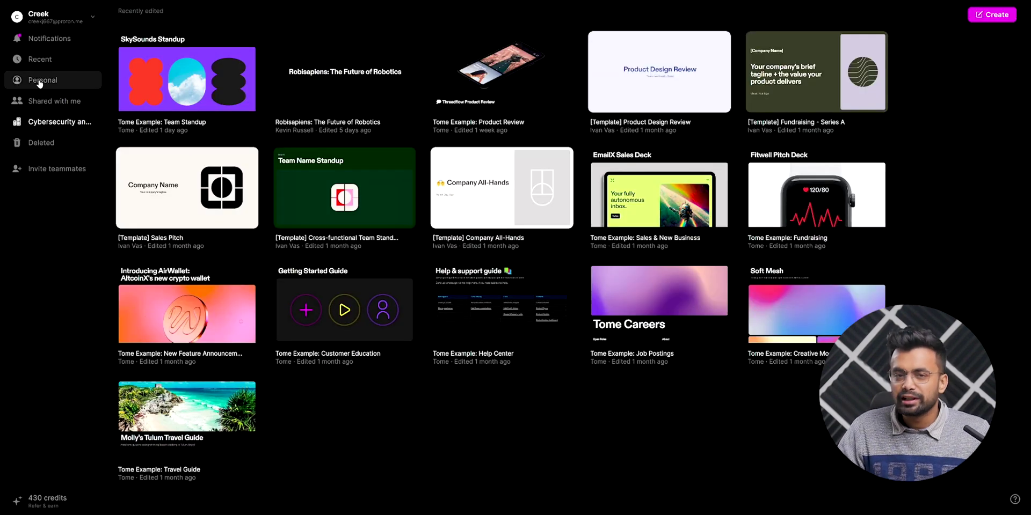
{"action": "left_click", "coordinate": [39, 82]}
{"action": "left_click", "coordinate": [191, 85]}
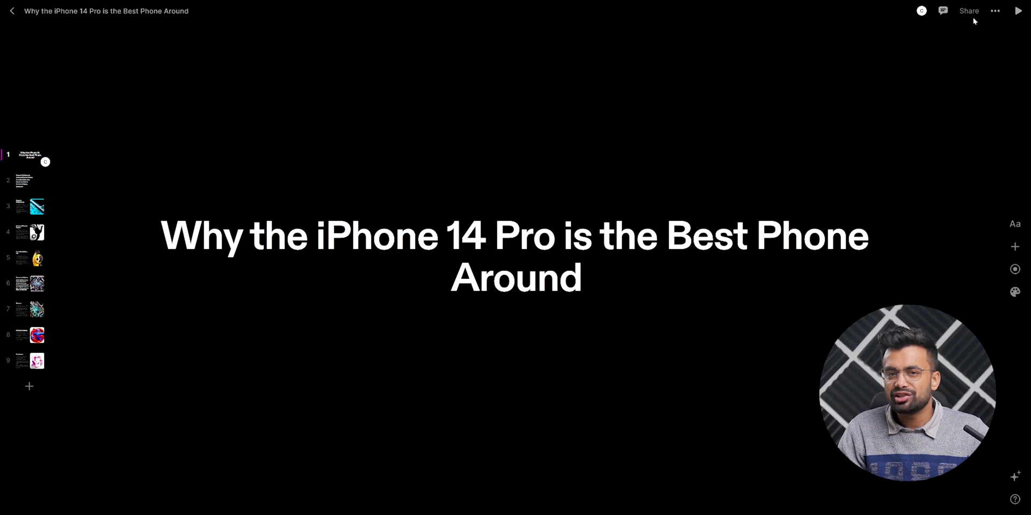
- Change the 'Anyone with the link' sharing setting from Can play to No access
{"action": "left_click", "coordinate": [969, 12]}
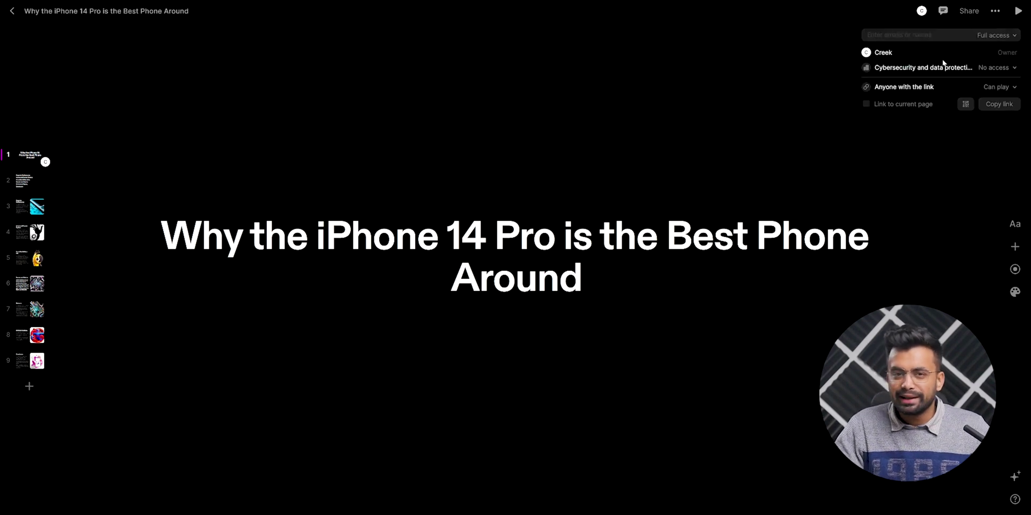
{"action": "left_click", "coordinate": [998, 87]}
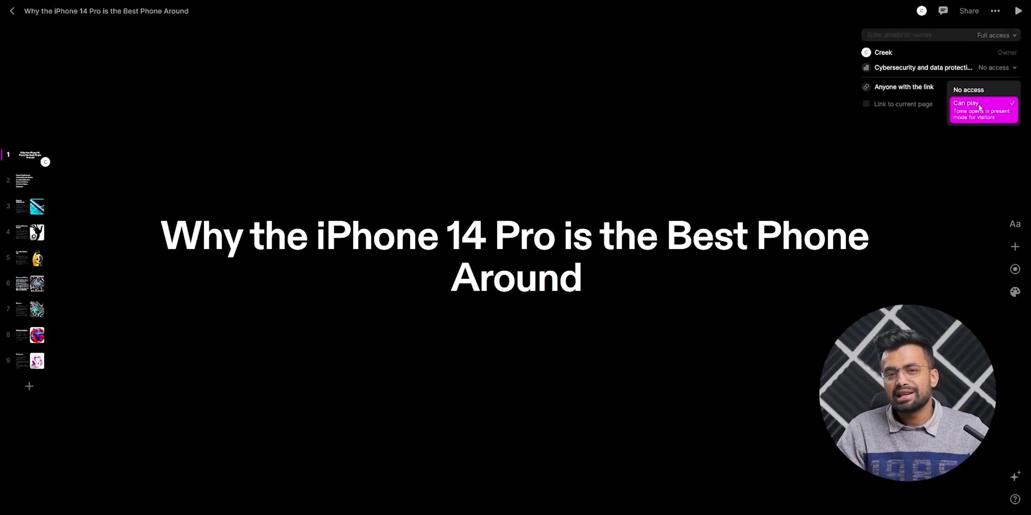
{"action": "left_click", "coordinate": [966, 90]}
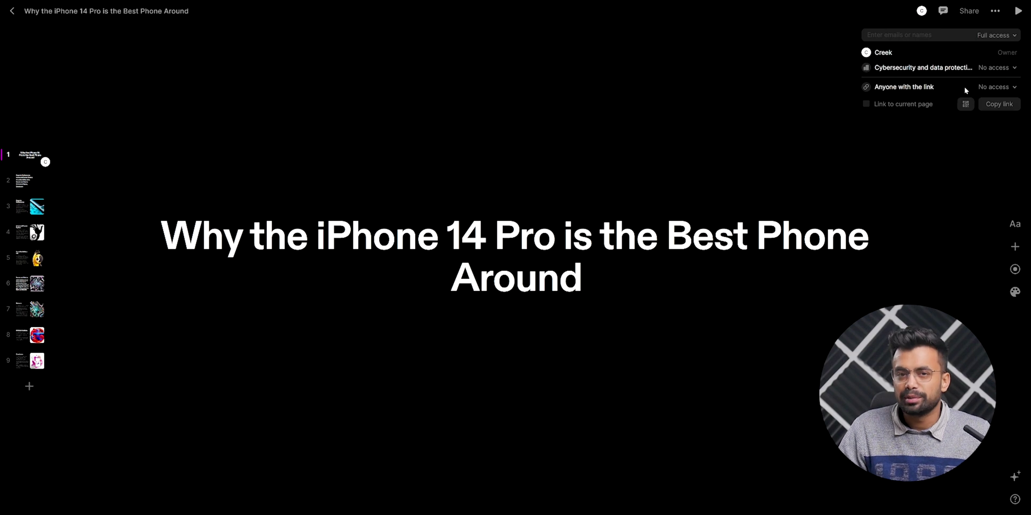